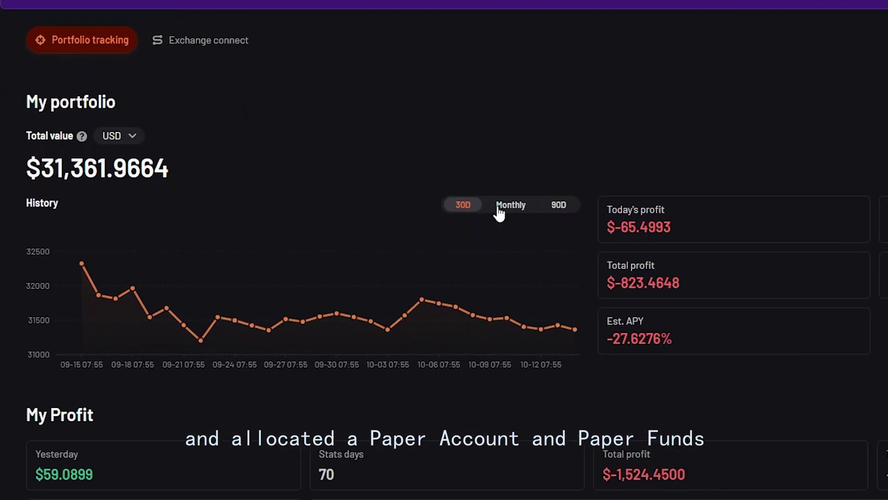
# Switch the portfolio history chart to the Monthly range, then to 90D.
pyautogui.click(499, 206)
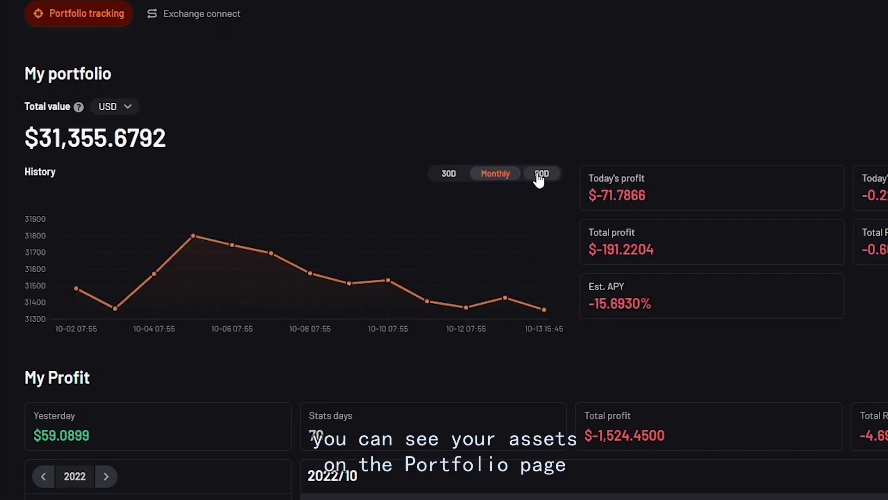
pyautogui.click(539, 176)
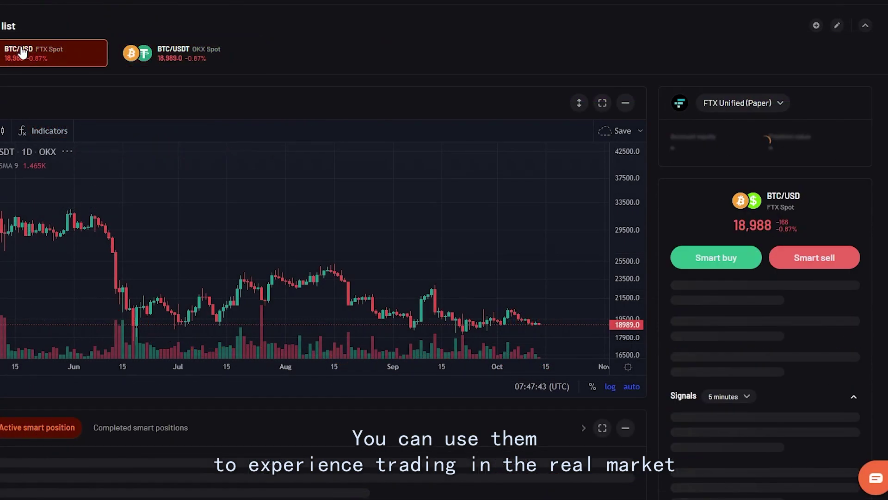
pyautogui.scroll(-1, 814, 153)
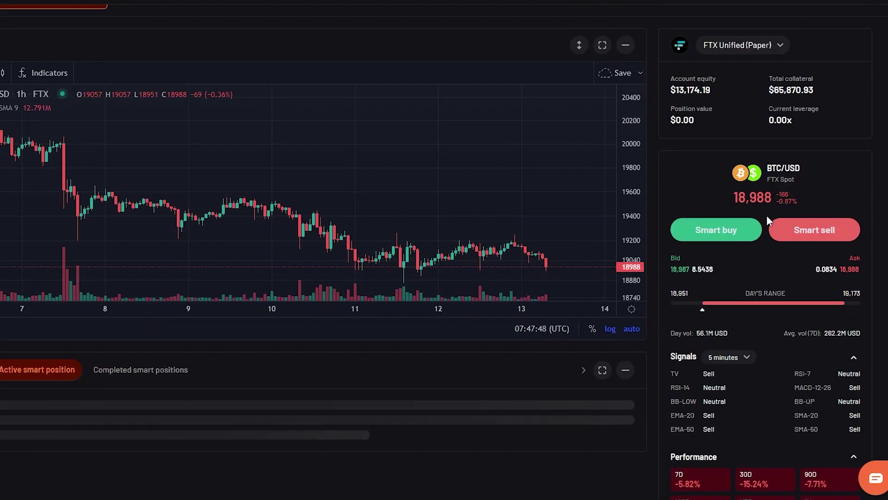
pyautogui.scroll(-1, 712, 186)
# Try the BTC/USD Smart buy panel, switching trailing to market order and setting size in BTC.
pyautogui.click(709, 181)
pyautogui.click(839, 93)
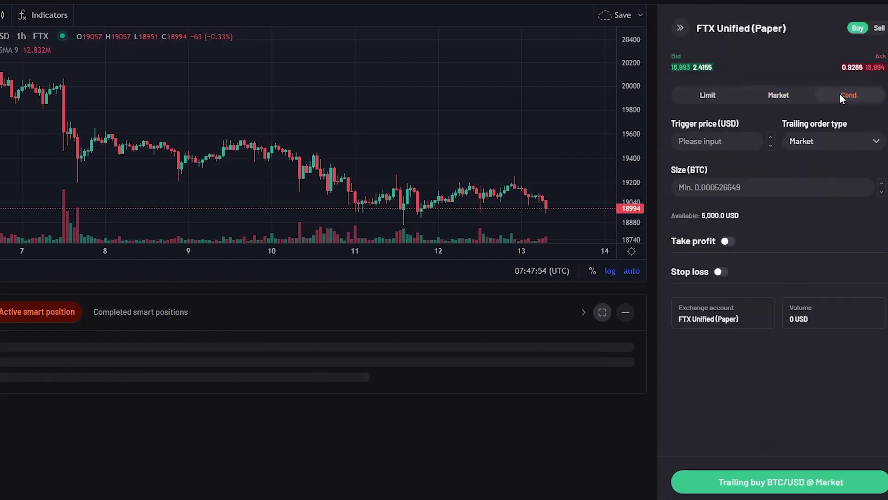
pyautogui.click(779, 95)
pyautogui.click(741, 142)
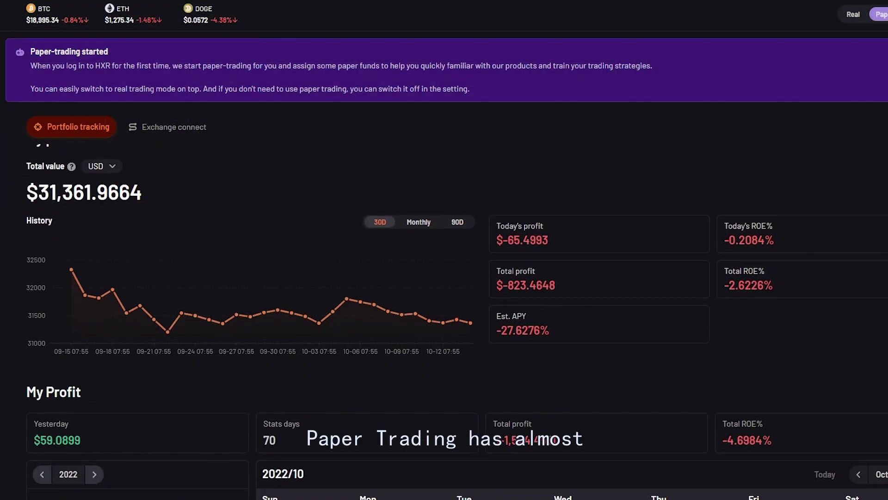
pyautogui.scroll(-5, 457, 324)
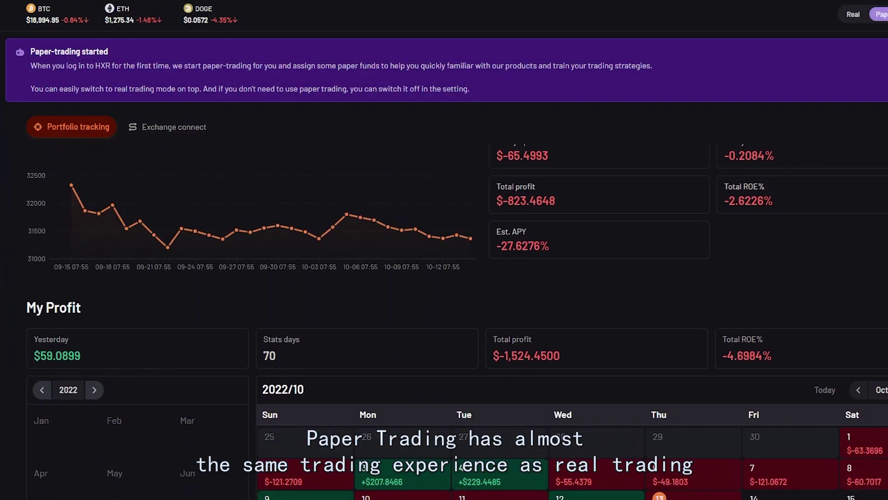
pyautogui.scroll(-6, 458, 325)
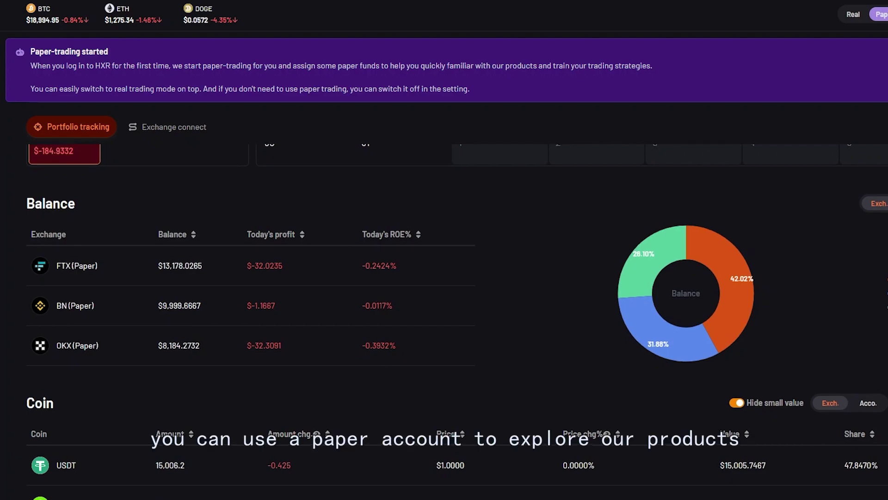
pyautogui.scroll(-5, 458, 323)
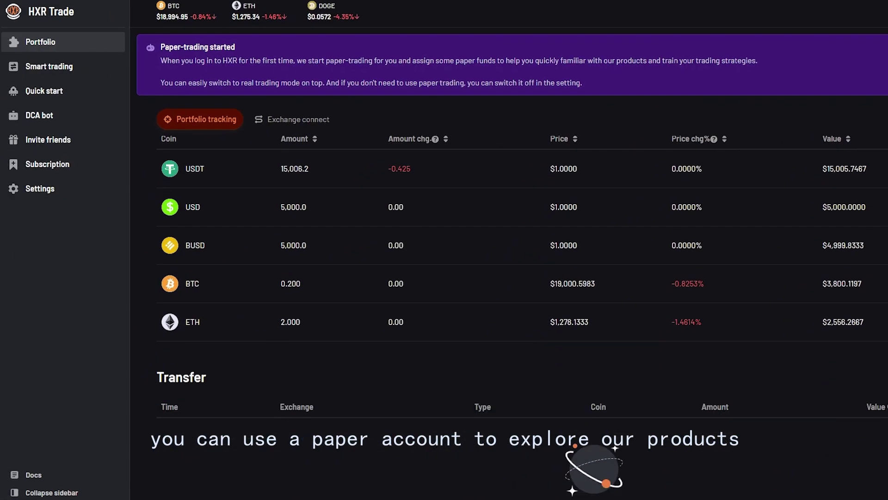
pyautogui.scroll(-2, 458, 324)
pyautogui.scroll(15, 459, 324)
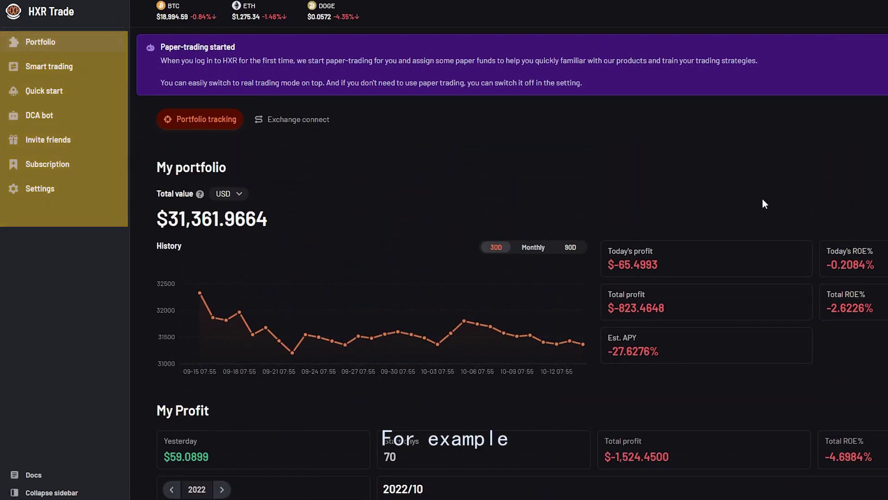
pyautogui.moveTo(854, 275)
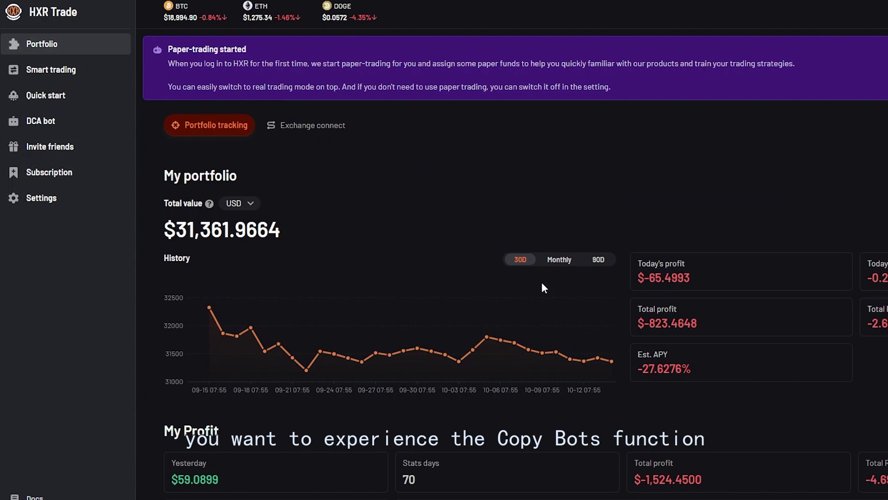
# Switch the portfolio history chart to Monthly, then to 90D.
pyautogui.click(560, 259)
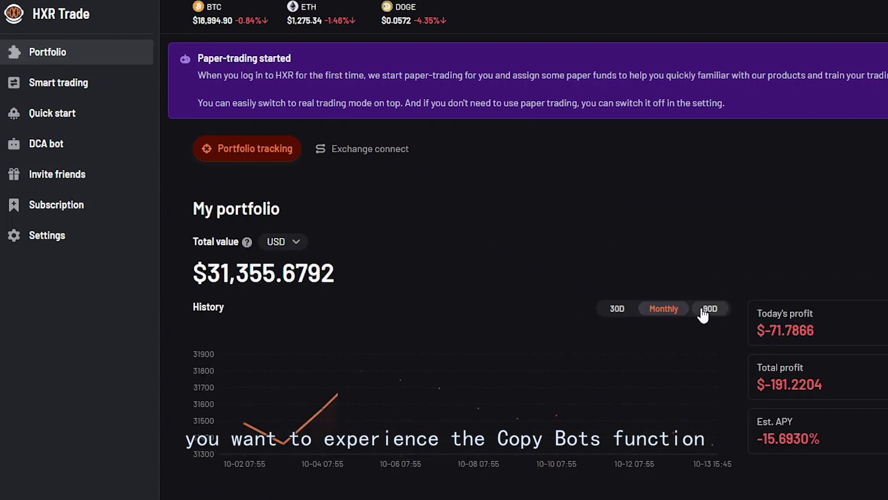
pyautogui.click(598, 259)
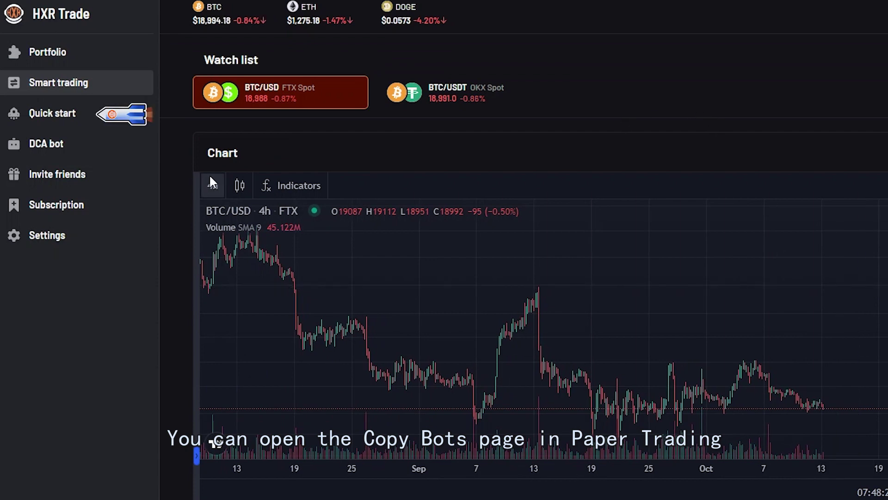
pyautogui.click(92, 117)
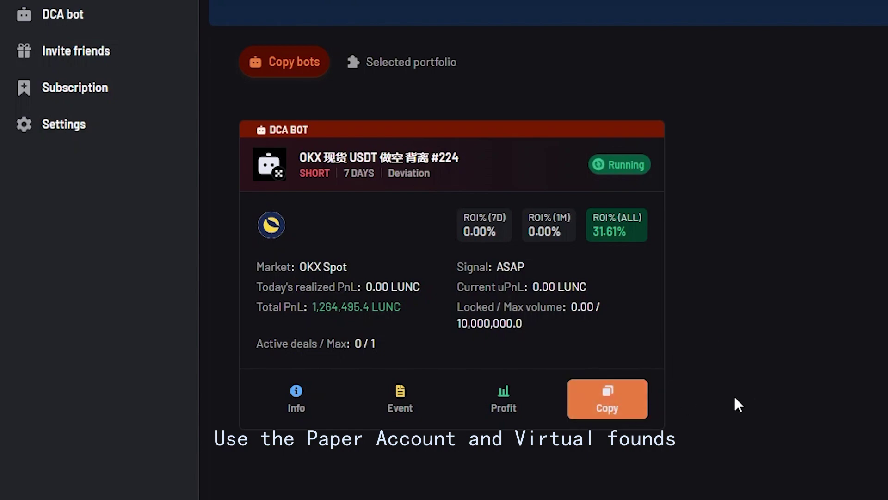
# Copy the running OKX Spot DCA bot with 56000 LUNC total investment and create it.
pyautogui.click(614, 405)
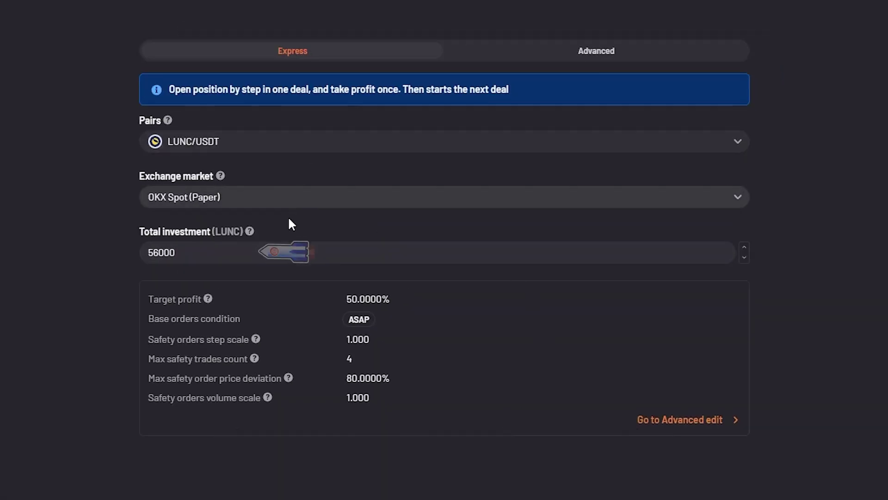
pyautogui.click(195, 258)
pyautogui.doubleClick(194, 258)
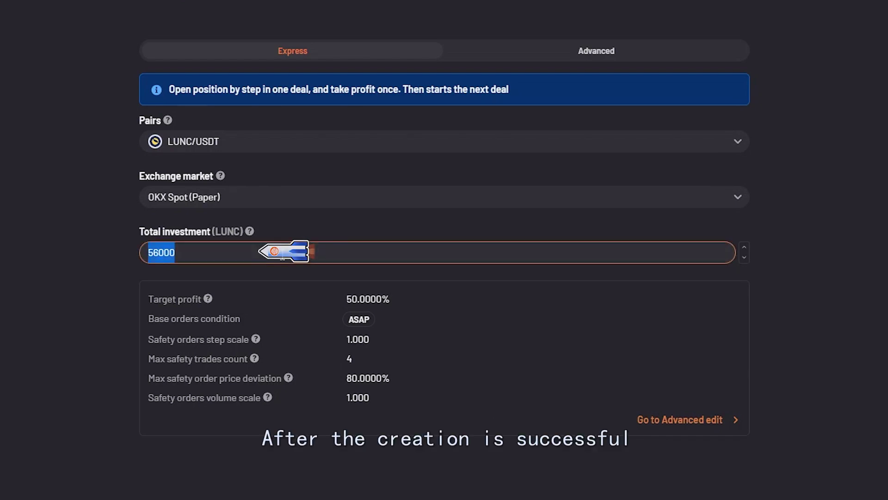
pyautogui.click(26, 271)
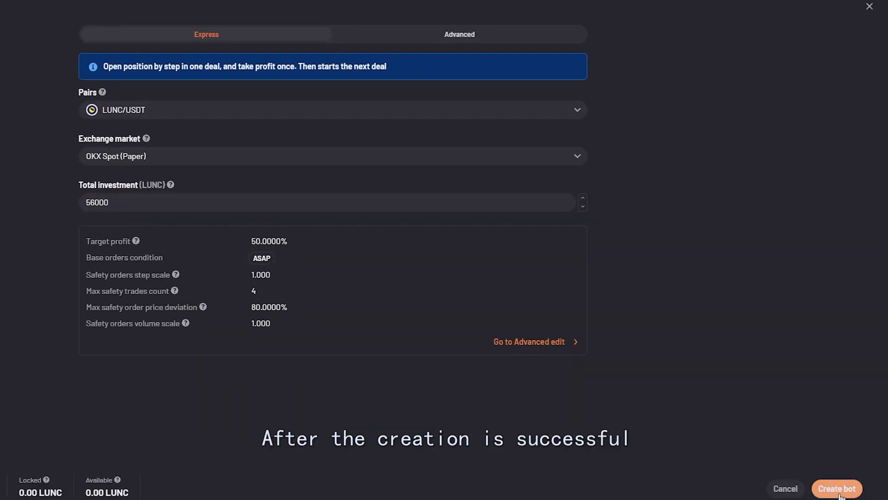
pyautogui.click(839, 491)
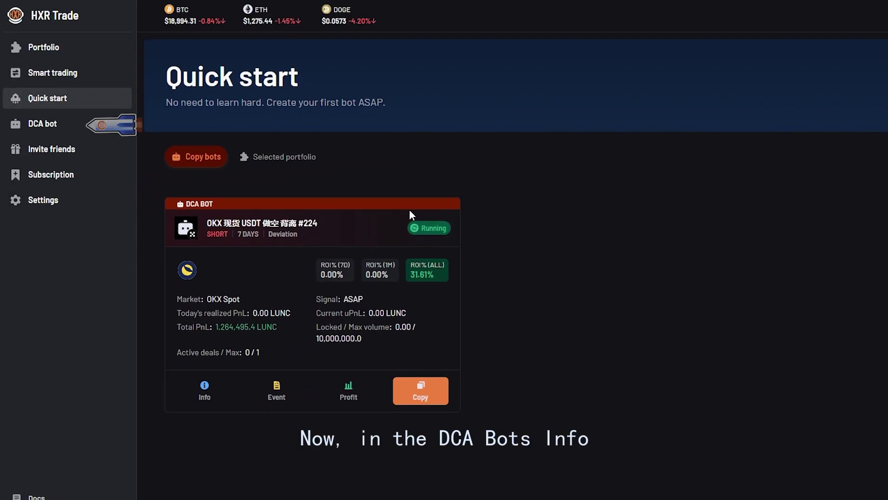
pyautogui.click(72, 128)
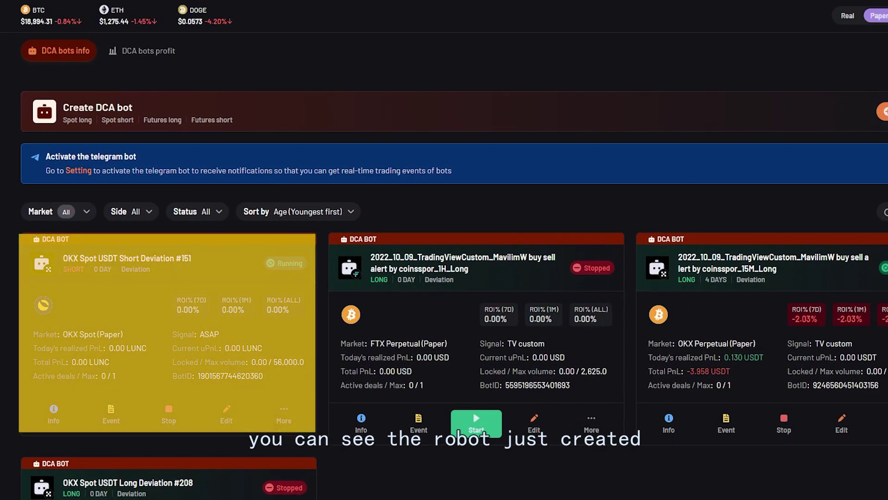
# Open the right-hand bot's event log, then close it.
pyautogui.scroll(-3, 445, 278)
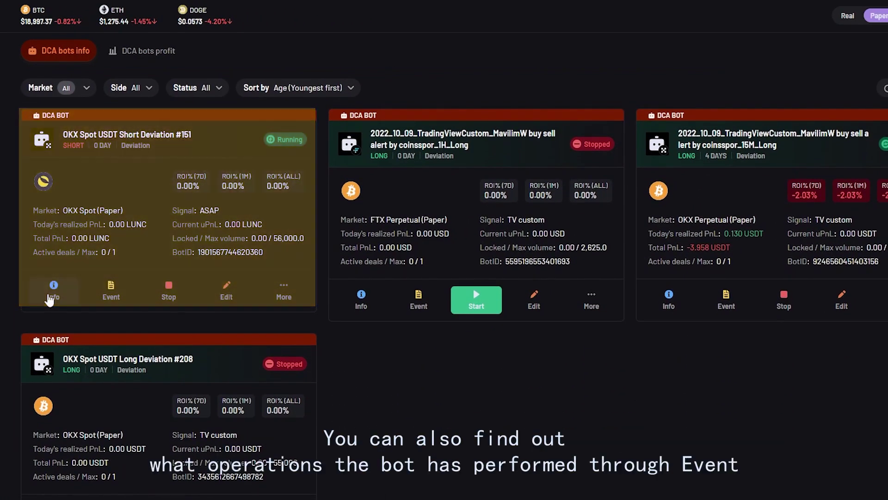
pyautogui.scroll(3, 49, 300)
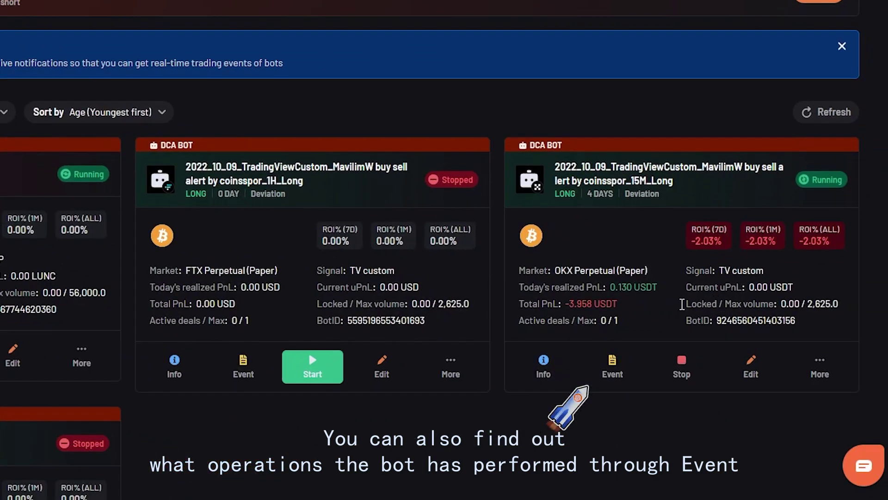
pyautogui.click(625, 375)
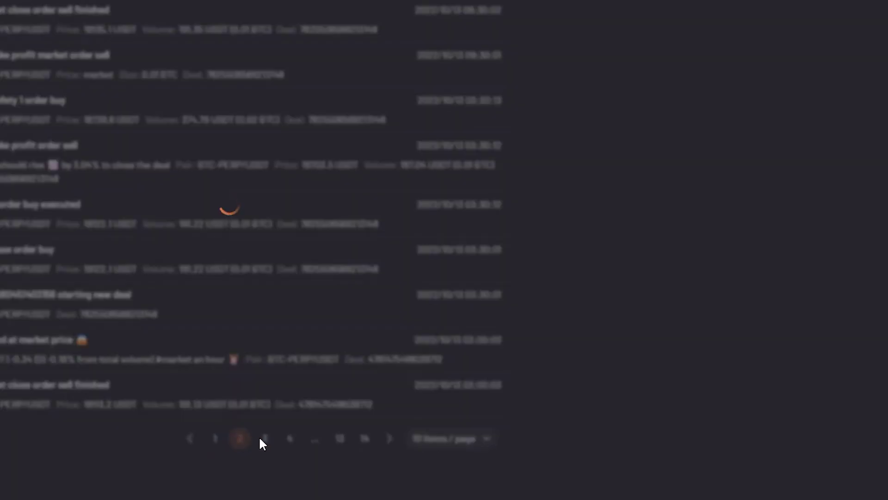
pyautogui.press('Escape')
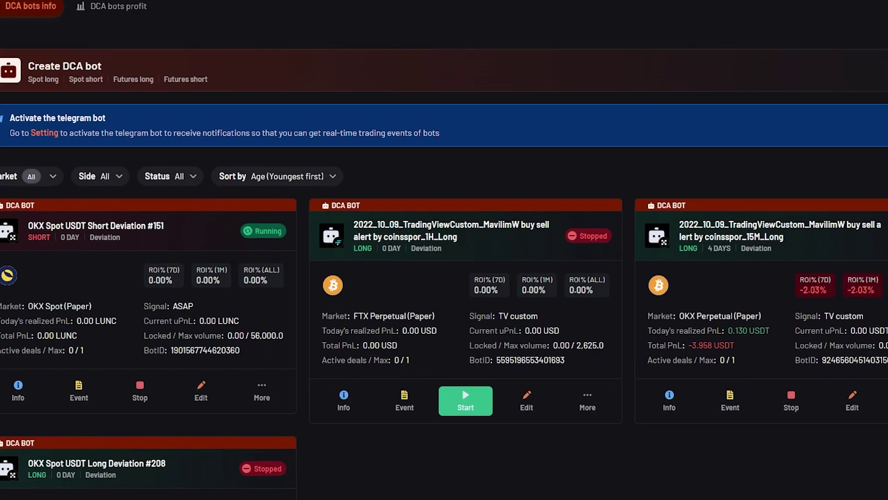
# Show the running OKX Perpetual (Paper) DCA bot's profit stats, total PnL $-3.9576.
pyautogui.click(805, 350)
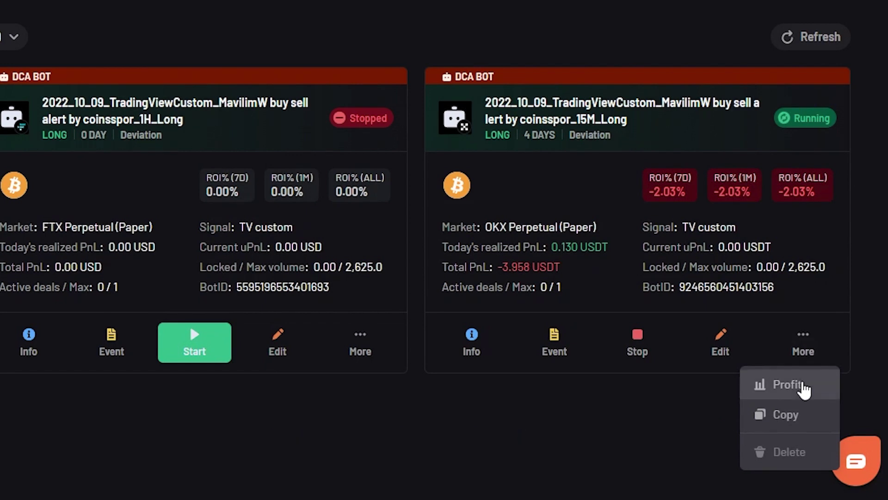
pyautogui.click(804, 386)
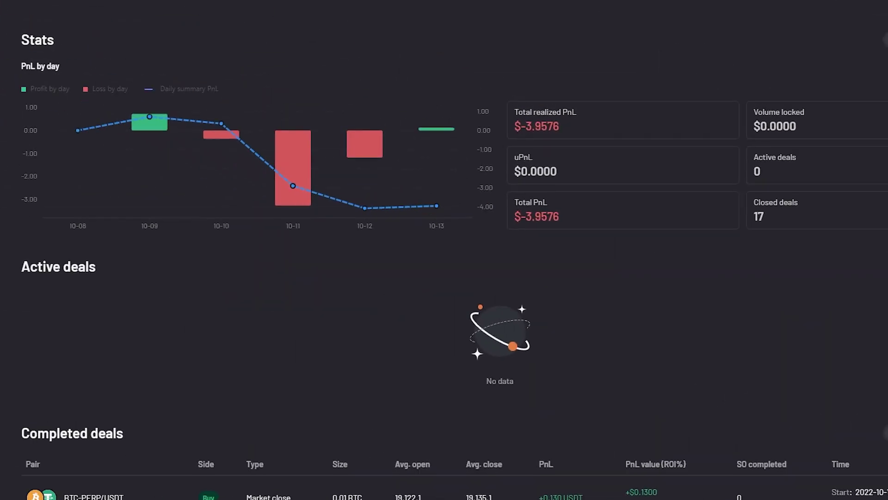
pyautogui.scroll(-5, 444, 250)
pyautogui.scroll(5, 444, 250)
pyautogui.scroll(2, 444, 250)
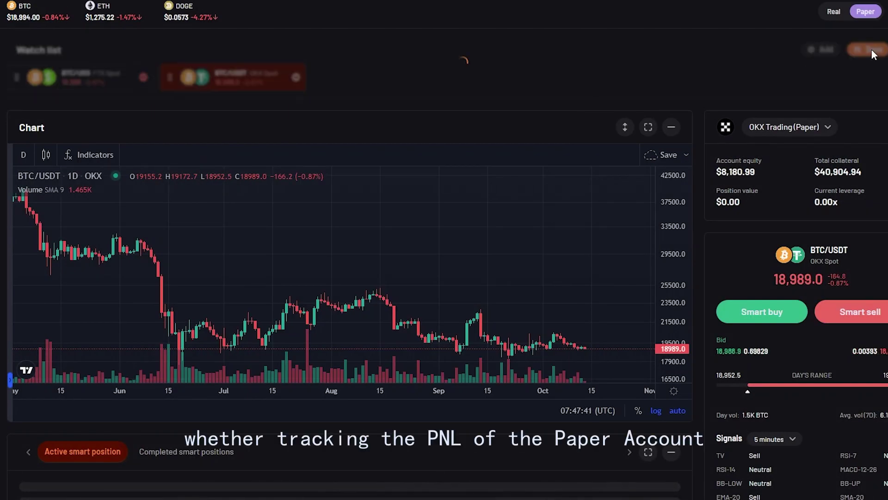
# Place a 0.1000 BTC market buy for BTC/USD on the FTX Unified (Paper) account.
pyautogui.scroll(-3, 874, 205)
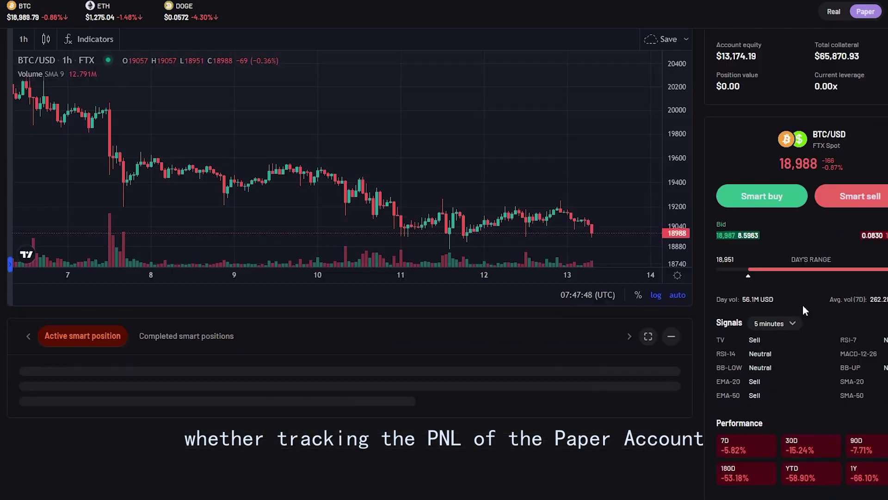
pyautogui.click(723, 204)
pyautogui.click(731, 126)
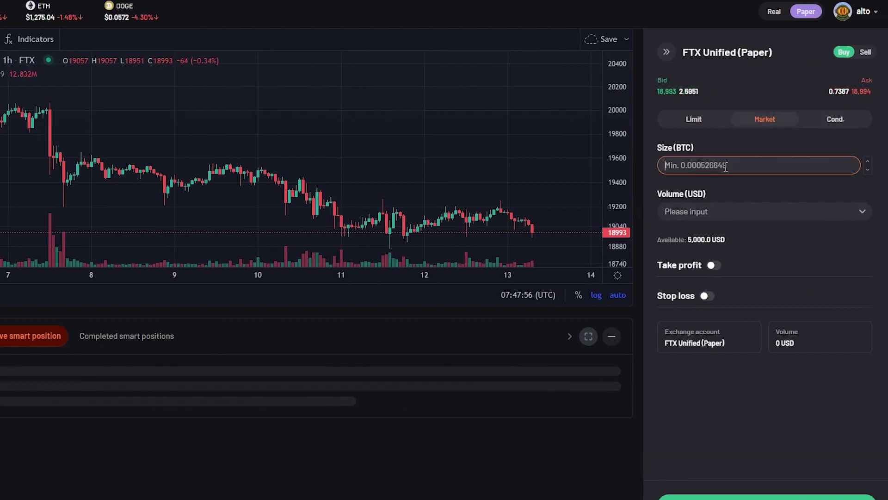
pyautogui.write('0.1000')
pyautogui.click(767, 498)
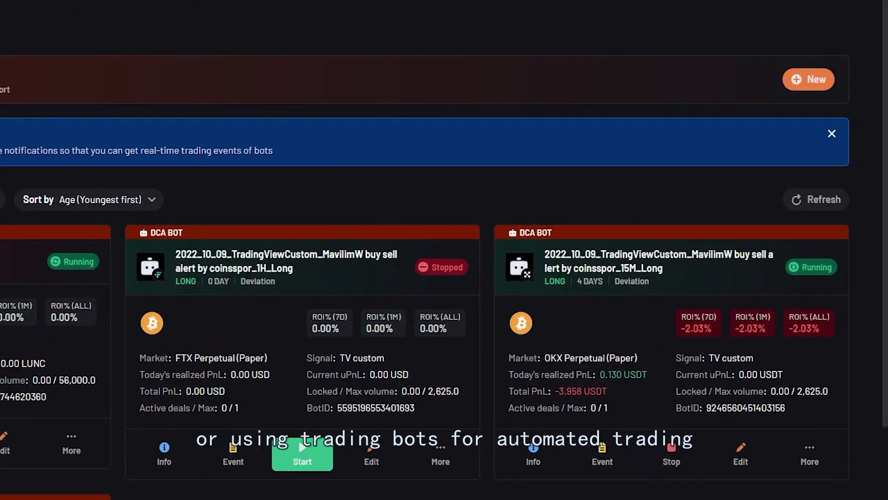
# Start a new DCA bot set to Multi-pair, then go to the Invite friends page.
pyautogui.click(808, 79)
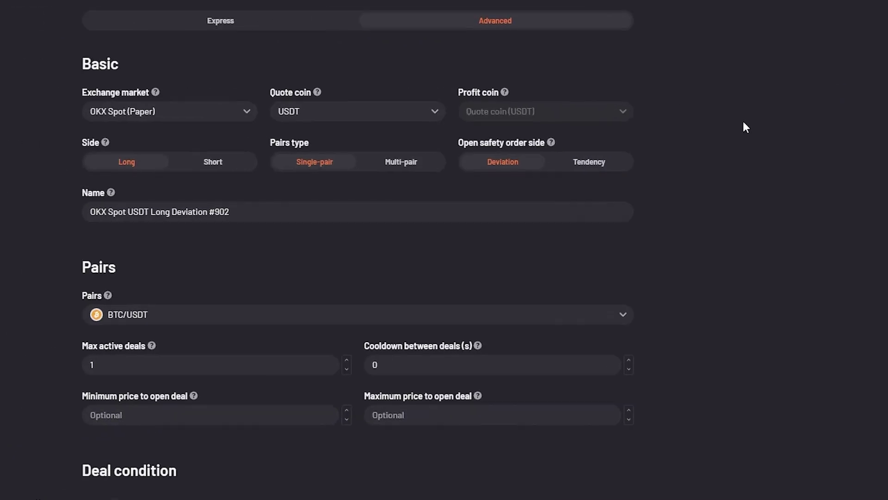
pyautogui.click(499, 155)
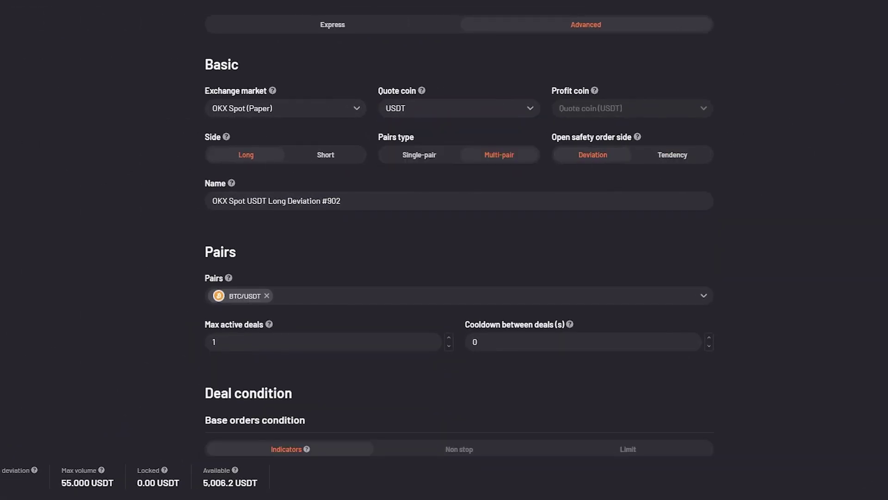
pyautogui.scroll(-7, 798, 142)
pyautogui.scroll(-8, 458, 255)
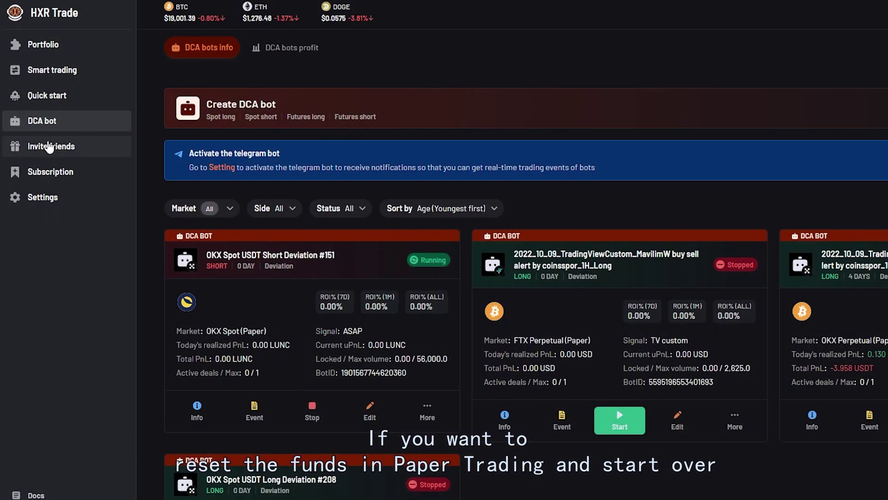
pyautogui.click(50, 147)
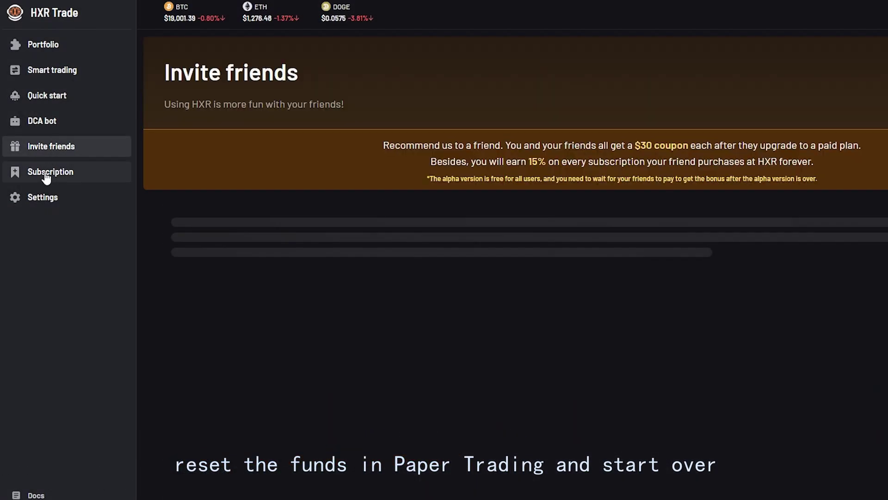
# View the subscription plans, then scroll Settings to the FTX, OKX and BN paper accounts.
pyautogui.click(19, 175)
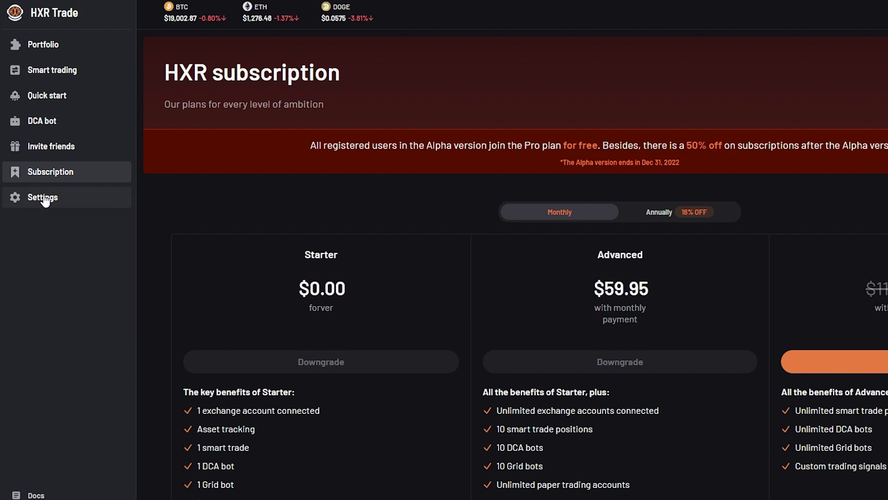
pyautogui.click(45, 199)
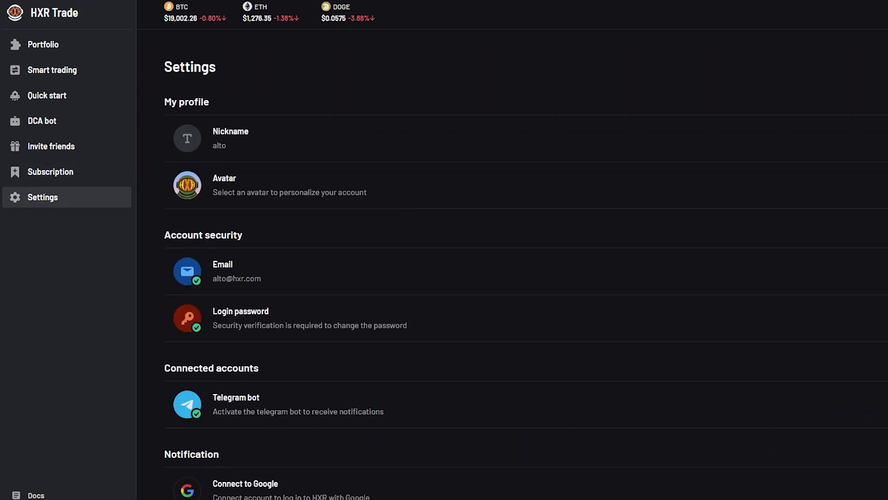
pyautogui.scroll(-5, 527, 266)
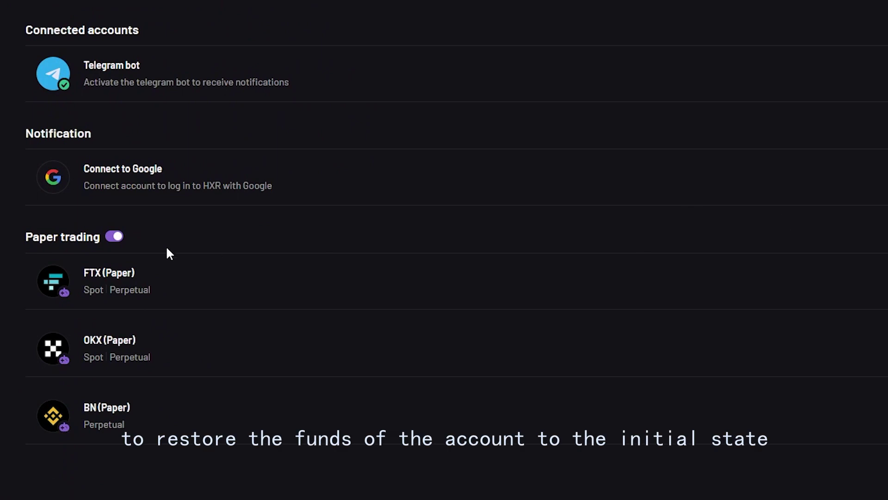
pyautogui.moveTo(30, 238); pyautogui.dragTo(100, 237)
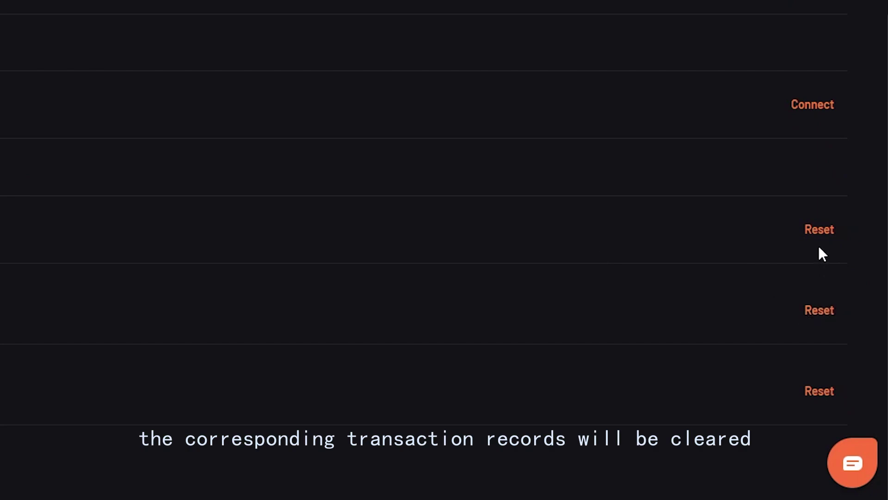
# Reset one paper exchange account to its initial funds and toggle paper trading off.
pyautogui.click(818, 240)
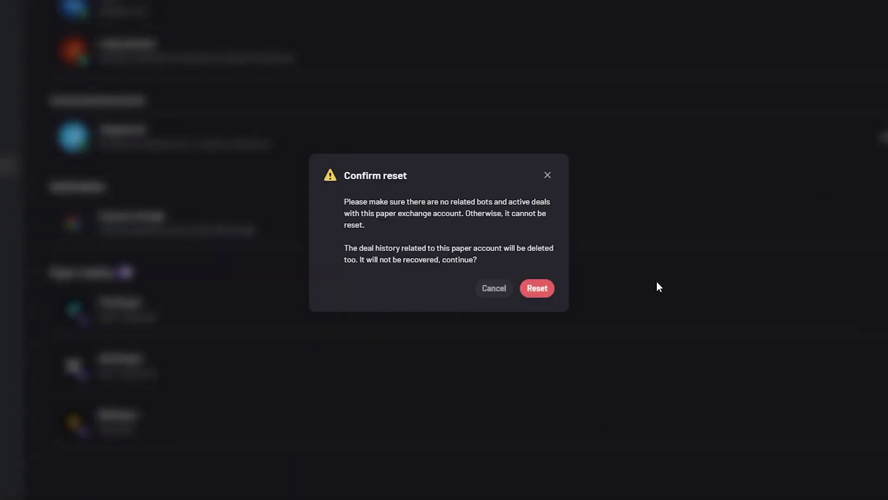
pyautogui.click(546, 289)
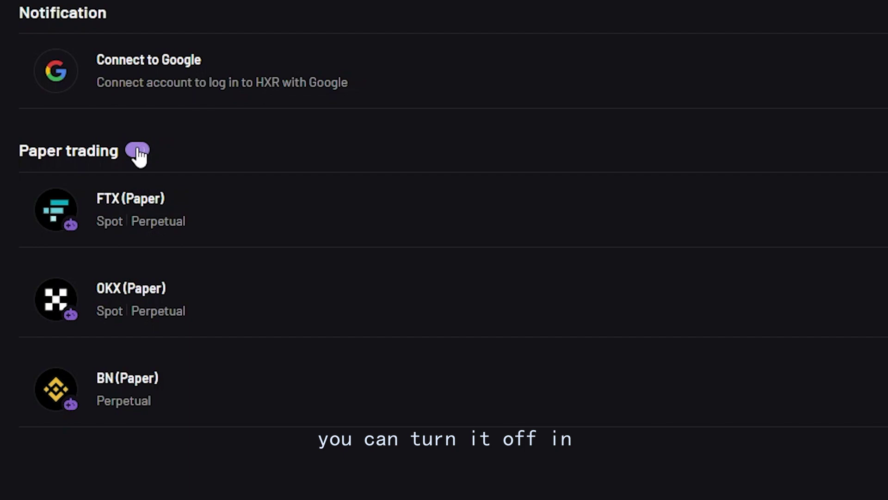
pyautogui.click(138, 151)
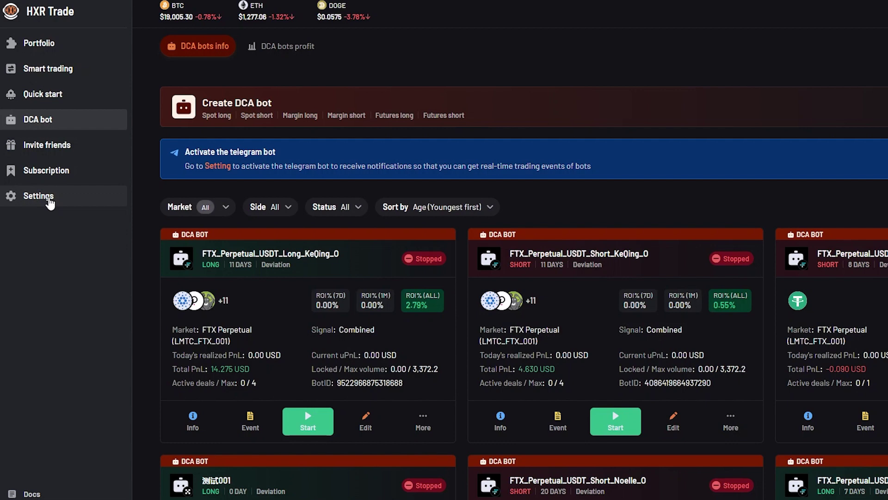
# Reopen Settings and scroll down to confirm Paper trading stays off.
pyautogui.click(49, 200)
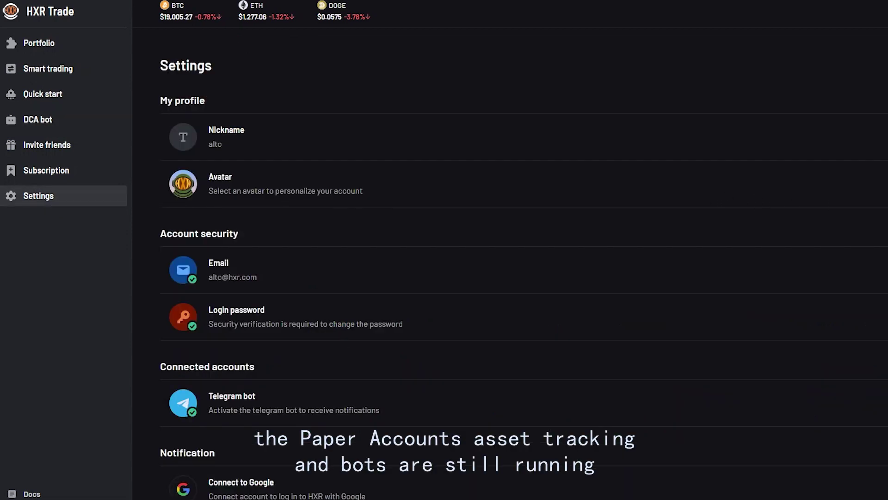
pyautogui.scroll(-2, 561, 317)
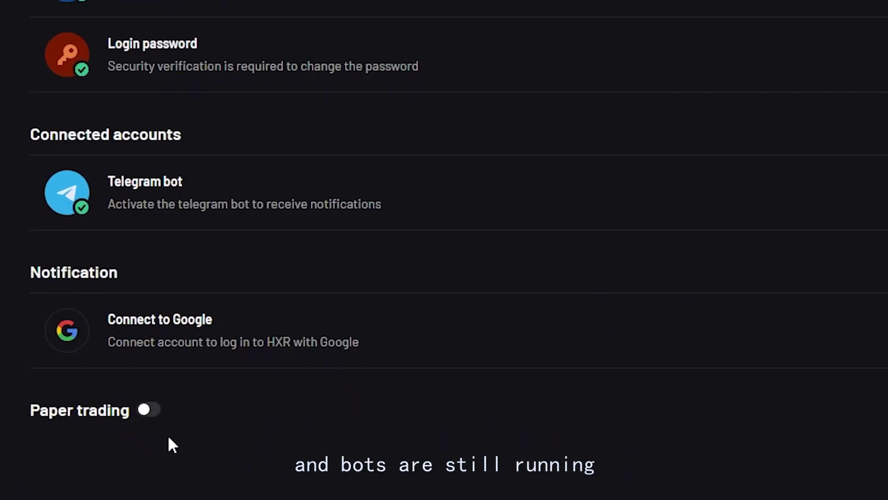